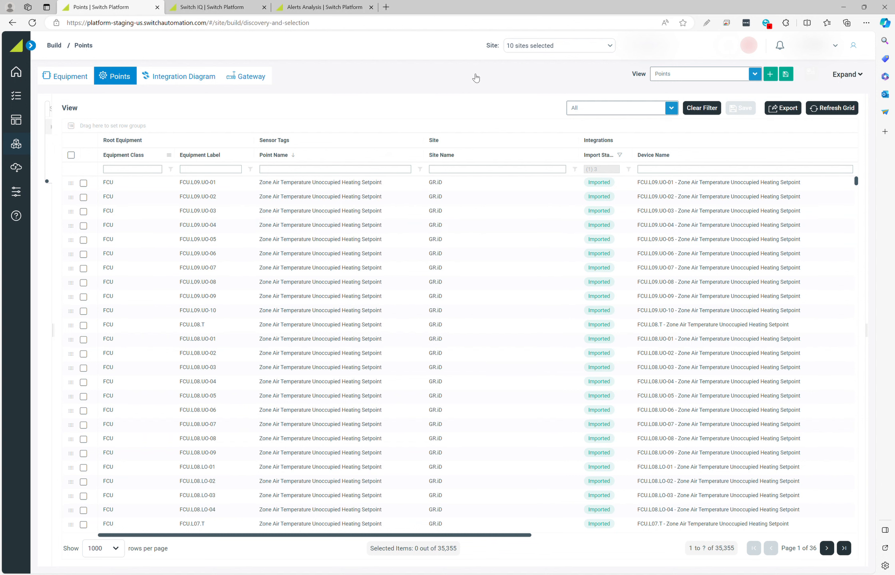
Step: Group the points grid by Equipment Class and remove the grouping again
left_click(169, 156)
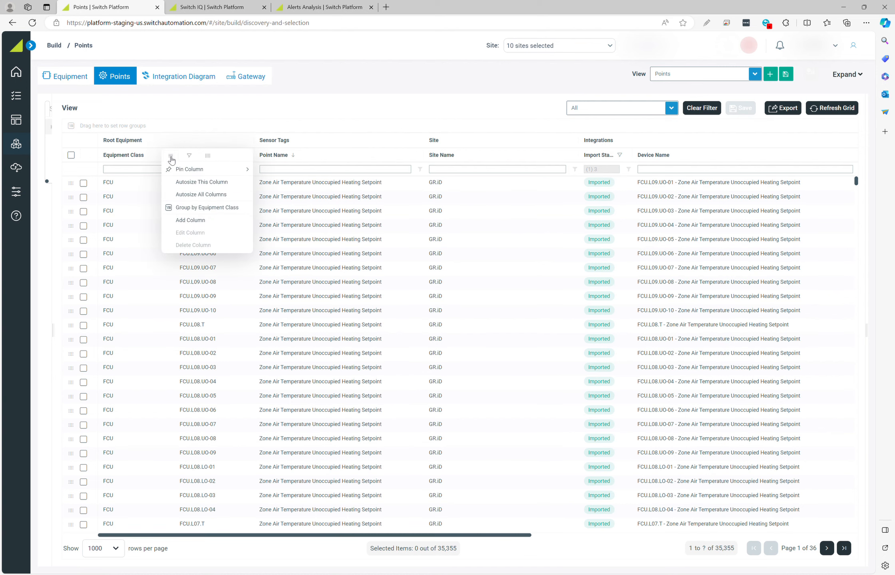
left_click(186, 208)
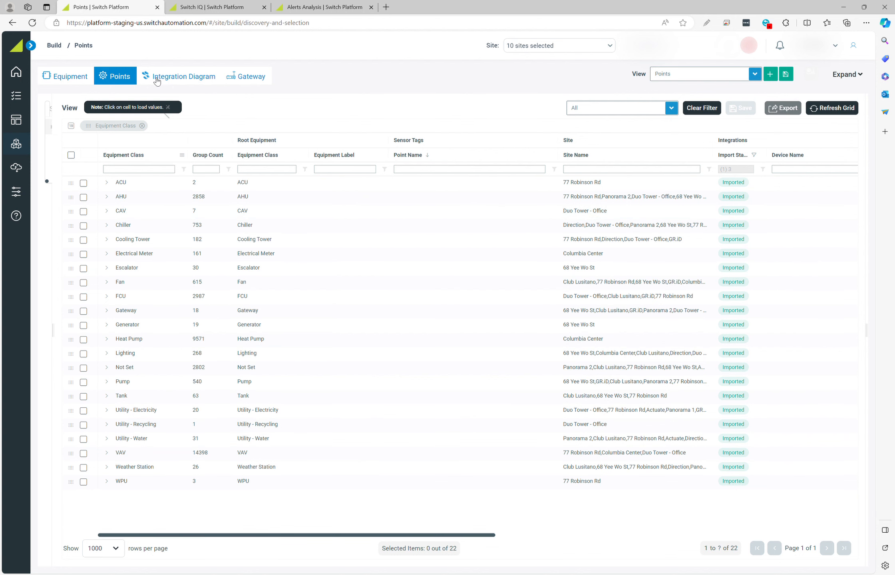
left_click(142, 126)
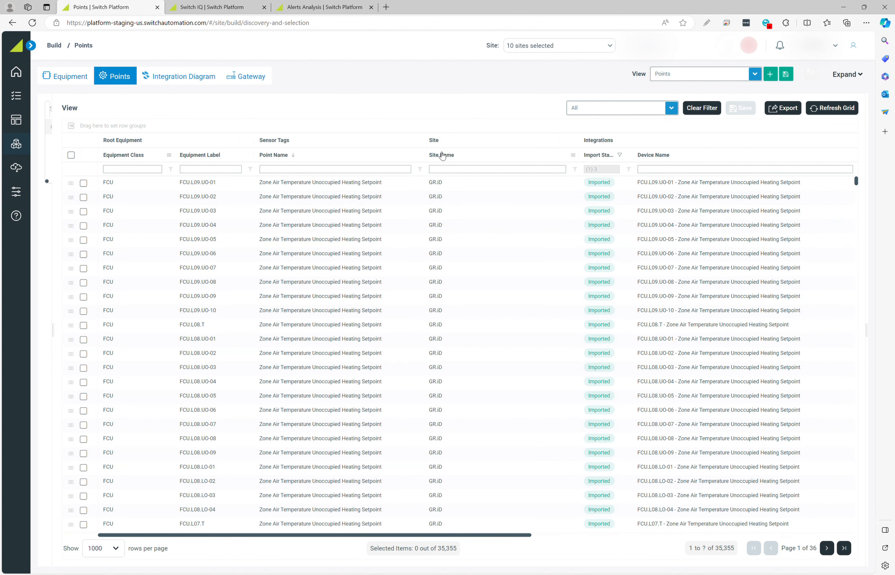
Step: Add New to the Import Status filter alongside Imported, and restore the filter to Imported only
left_click(628, 170)
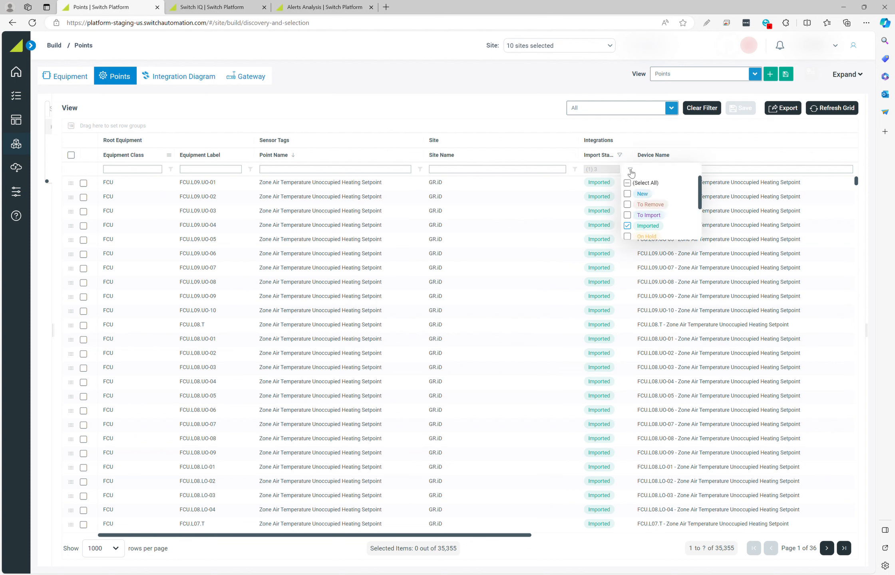
left_click(627, 195)
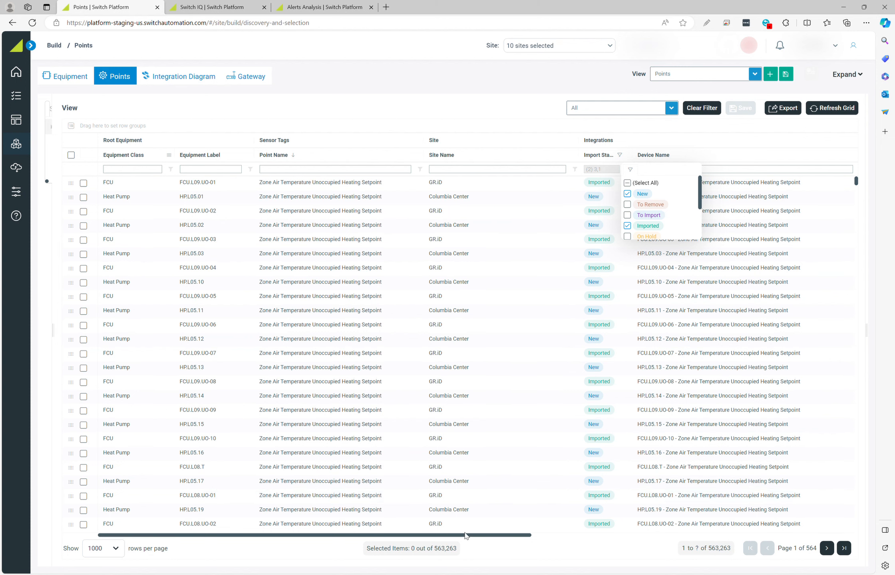
left_click(627, 194)
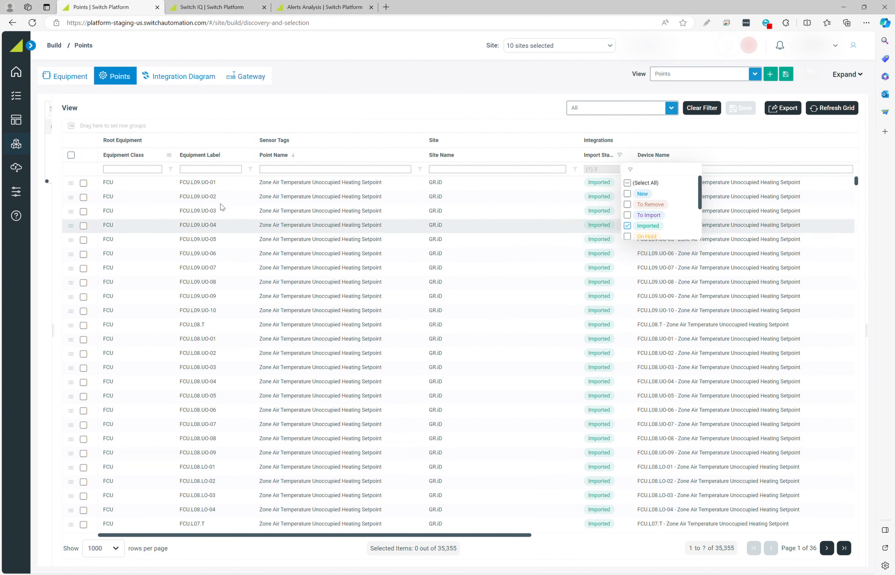
Step: In Switch IQ, deselect the CHW Delta-P, Zone Air CO, Frequency, Zone Air CO2 and Air Pressure Sensors modules
left_click(213, 7)
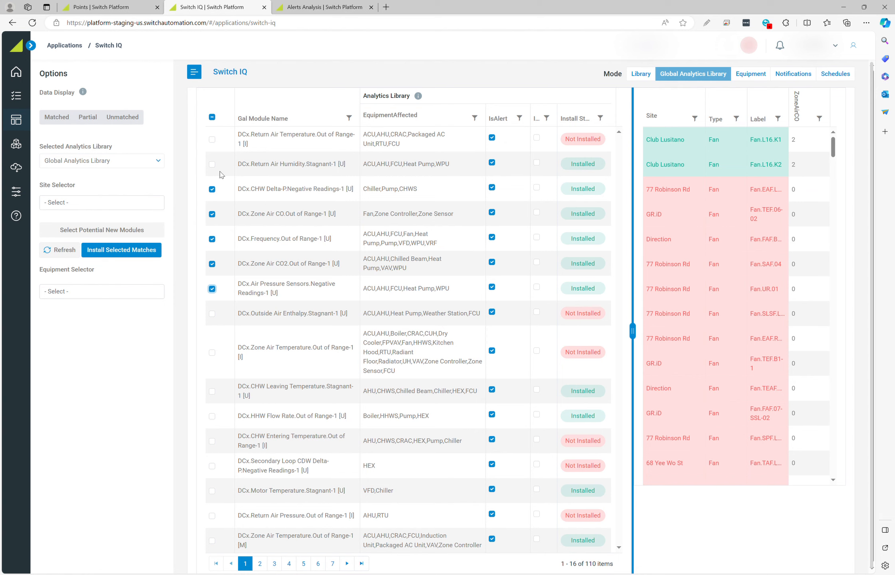
left_click(212, 190)
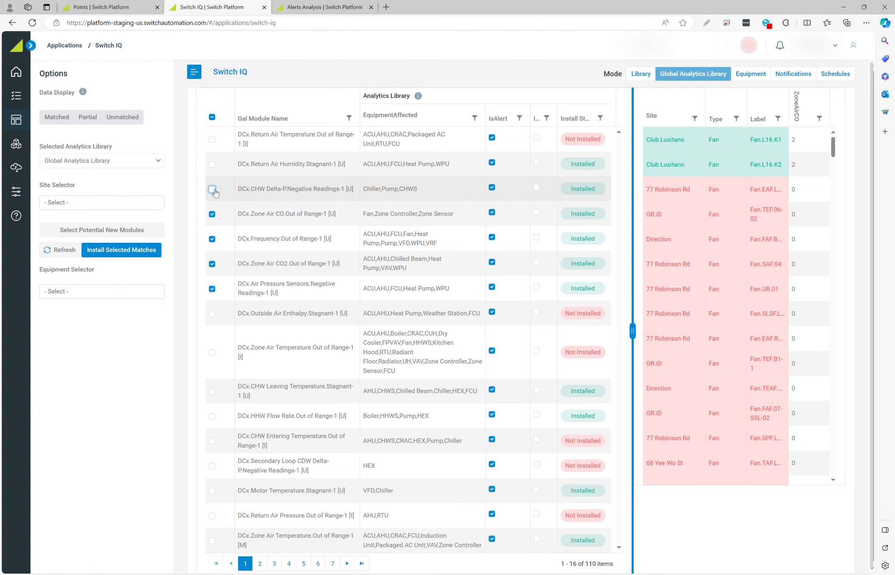
left_click(212, 215)
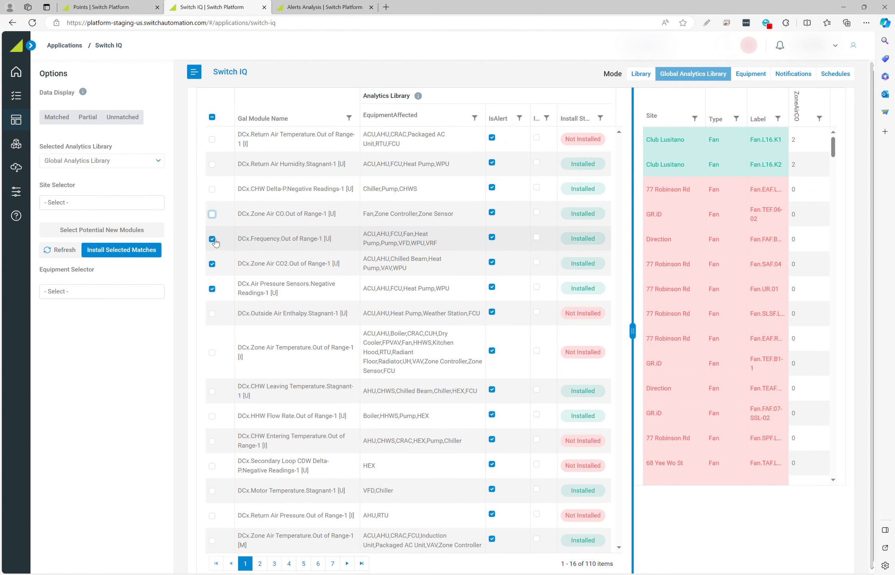
left_click(212, 239)
left_click(212, 264)
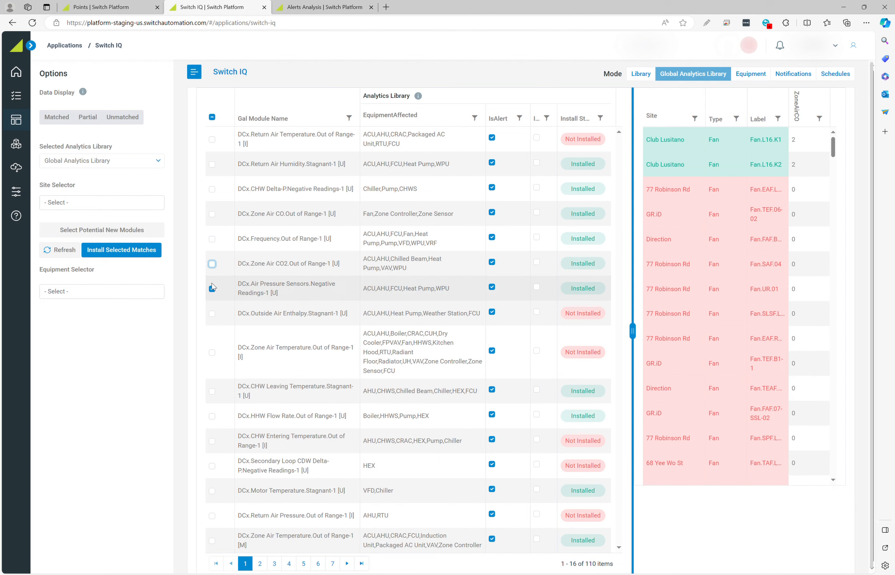
left_click(212, 289)
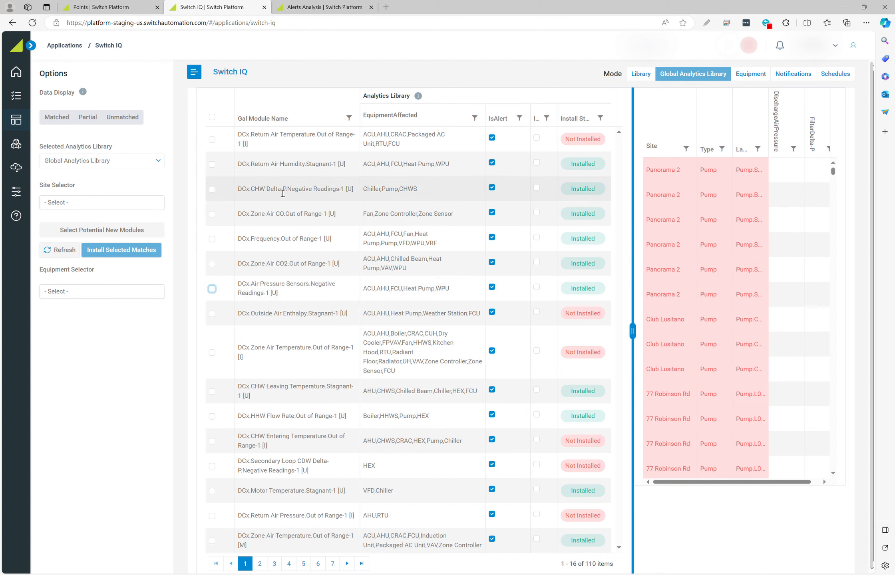
Step: Examine the equipment matched to the DCx.Return Air Humidity.Stagnant-1 [U] module and clear its selection
left_click(213, 165)
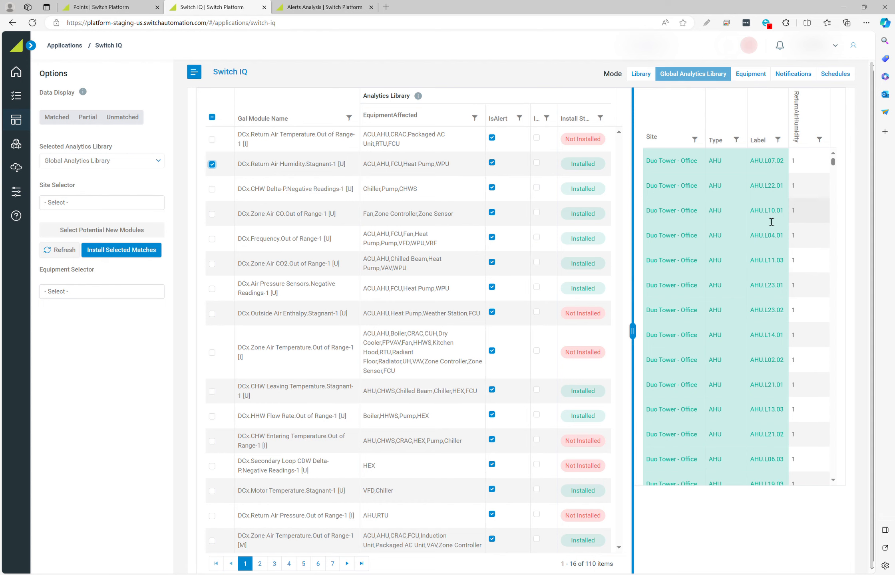
scroll(795, 246, "down", 1)
scroll(794, 245, "down", 5)
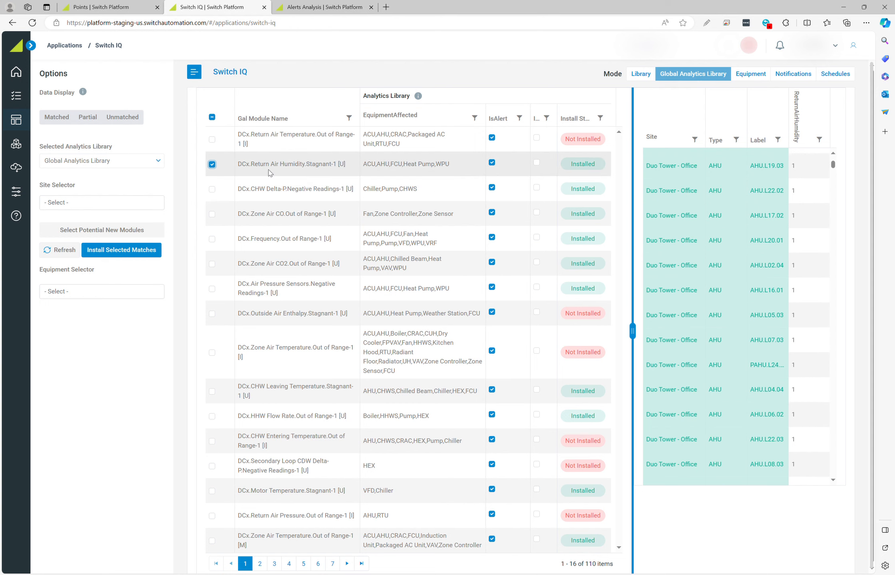
left_click(212, 164)
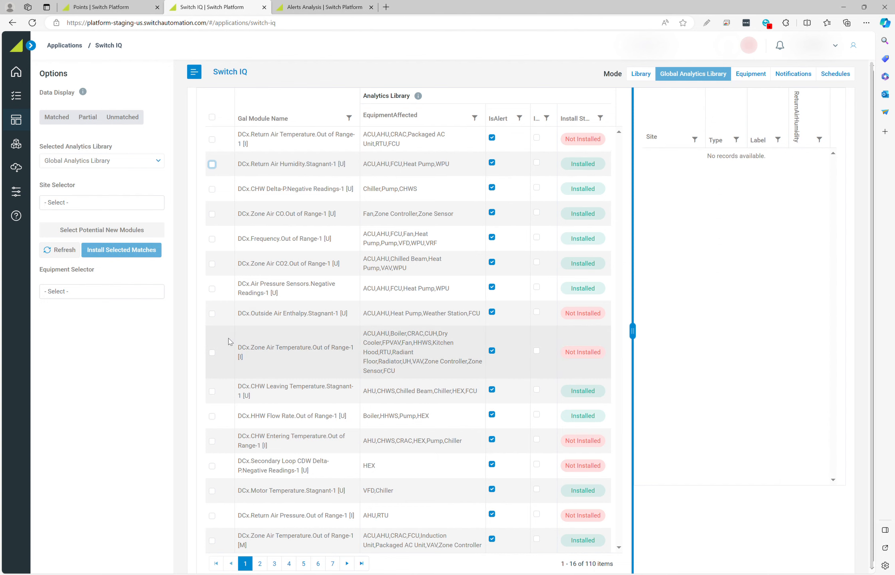
Step: Check the Outside Air Enthalpy module's equipment matches and select the Return Air Humidity, CHW Delta-P, Frequency and Outside Air Enthalpy modules
left_click(212, 314)
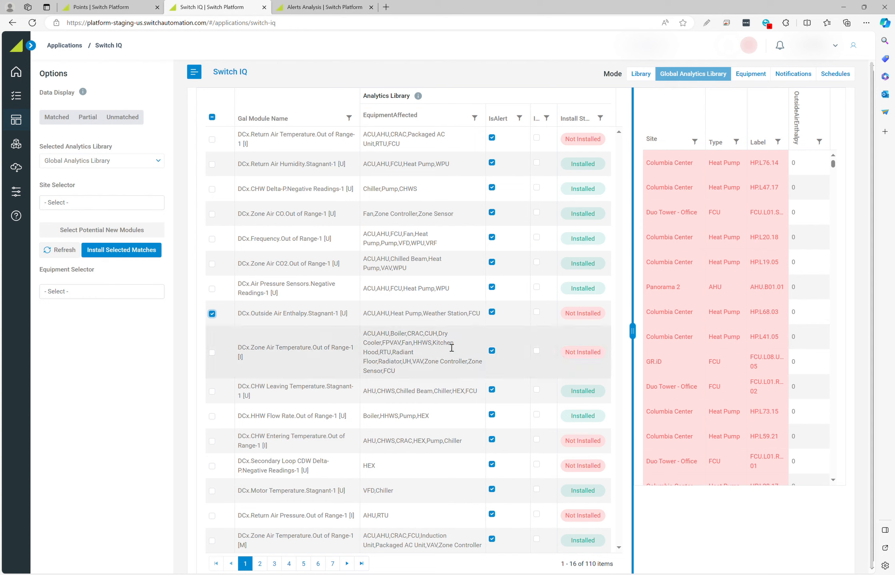
left_click(212, 313)
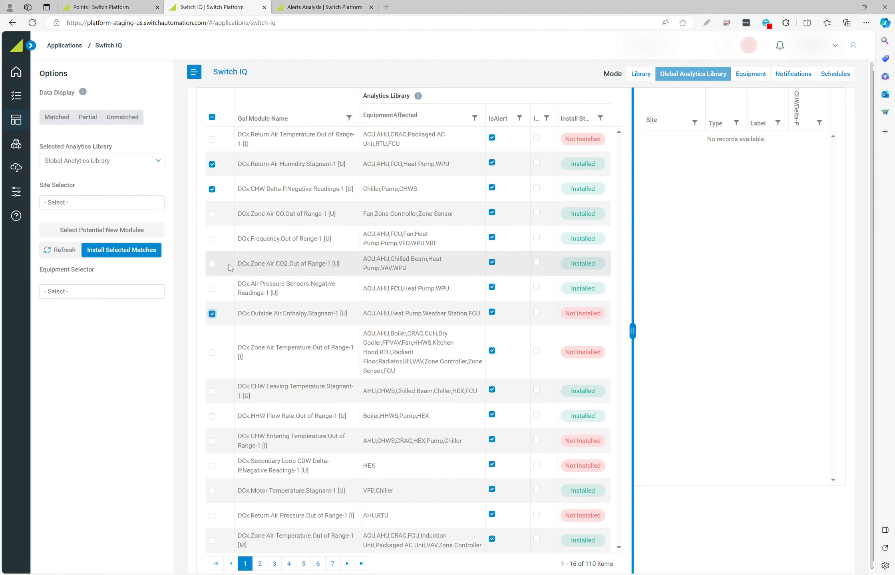
left_click(212, 239)
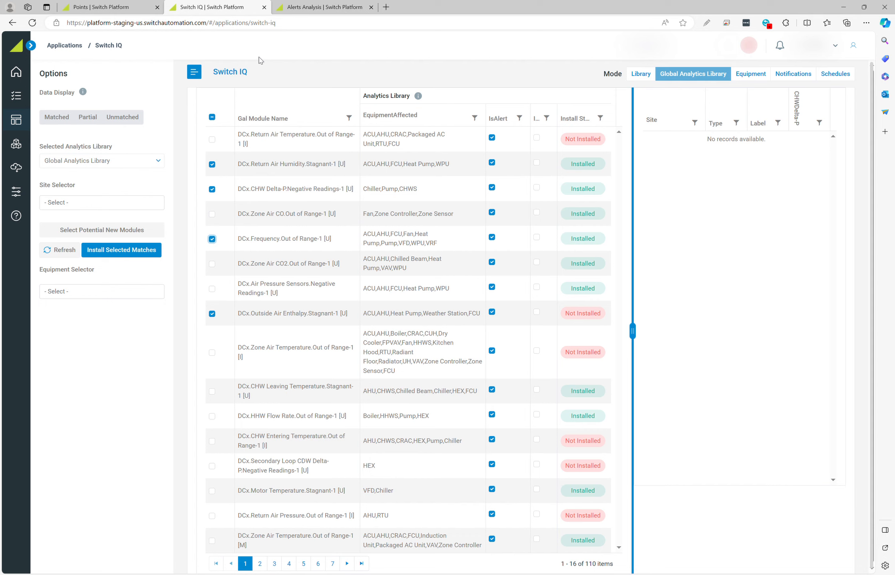
Step: In Alerts Analysis, close the event snapshots and plot the CHW Valve Position sensor for AHU.L02.02
left_click(325, 9)
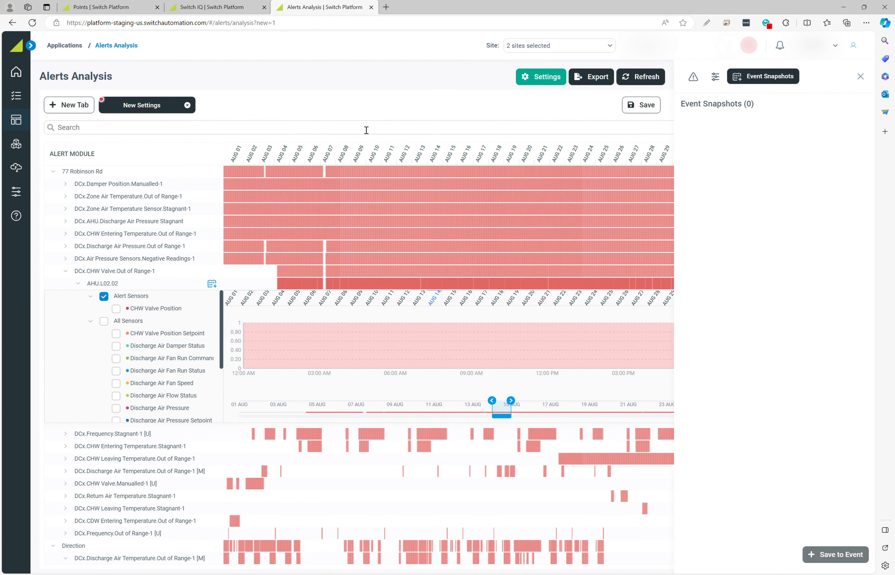
left_click(860, 77)
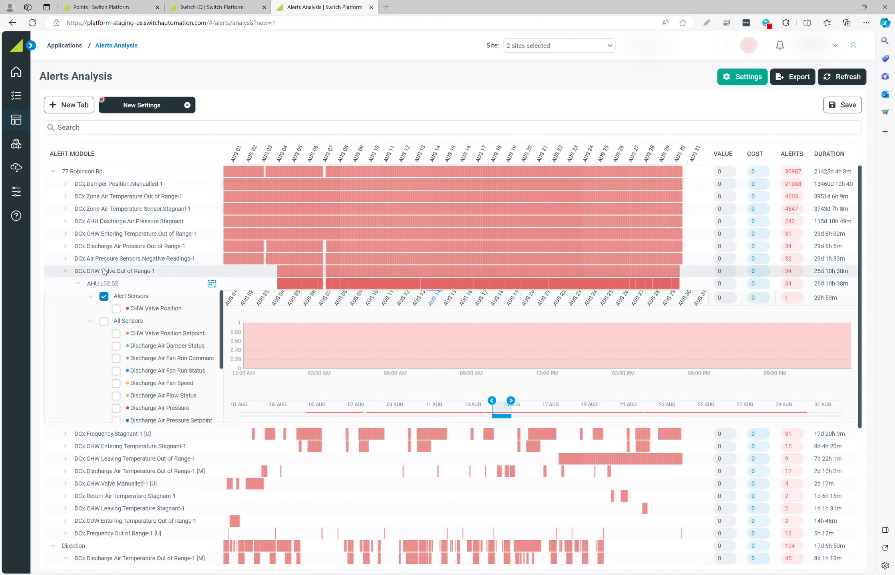
mouse_move(286, 347)
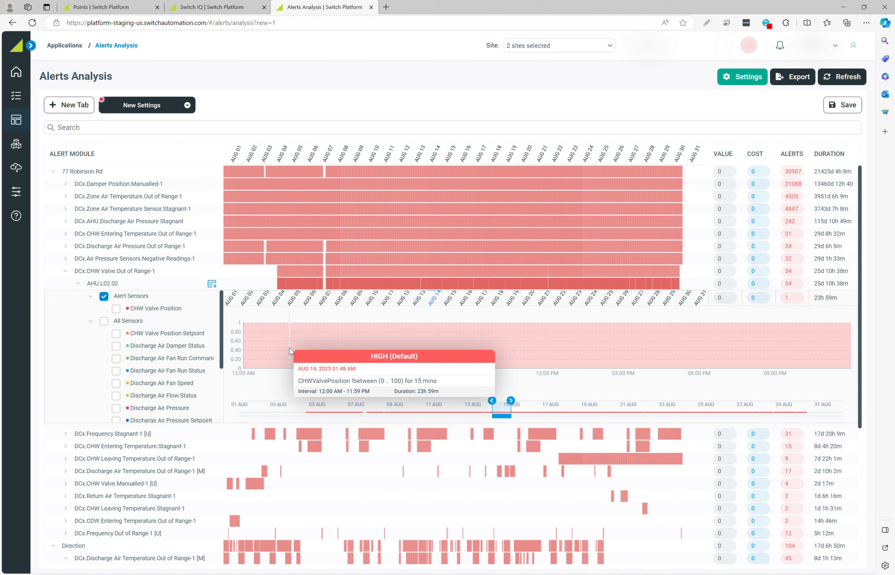
left_click(116, 309)
mouse_move(341, 355)
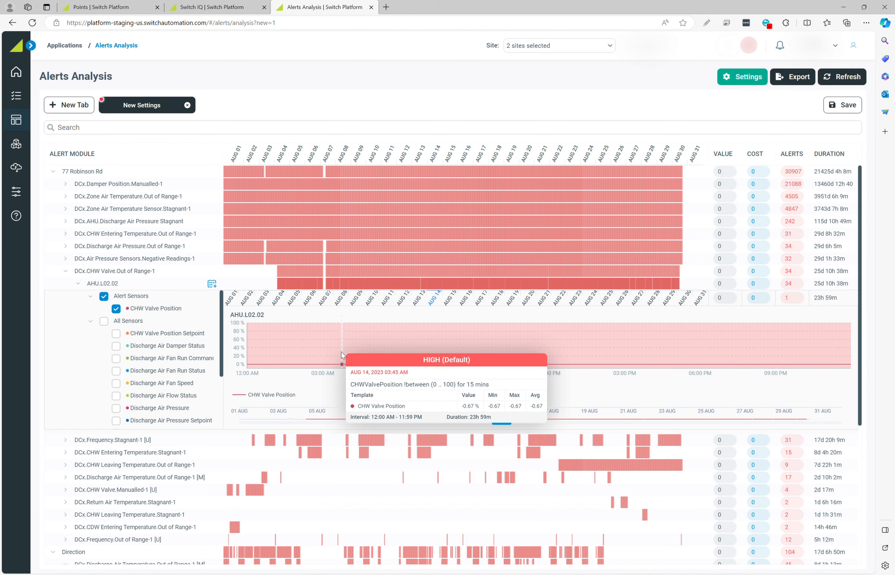
Step: Overlay Discharge Air Fan Run Command on the AHU.L02.02 chart and remove it again
left_click(116, 359)
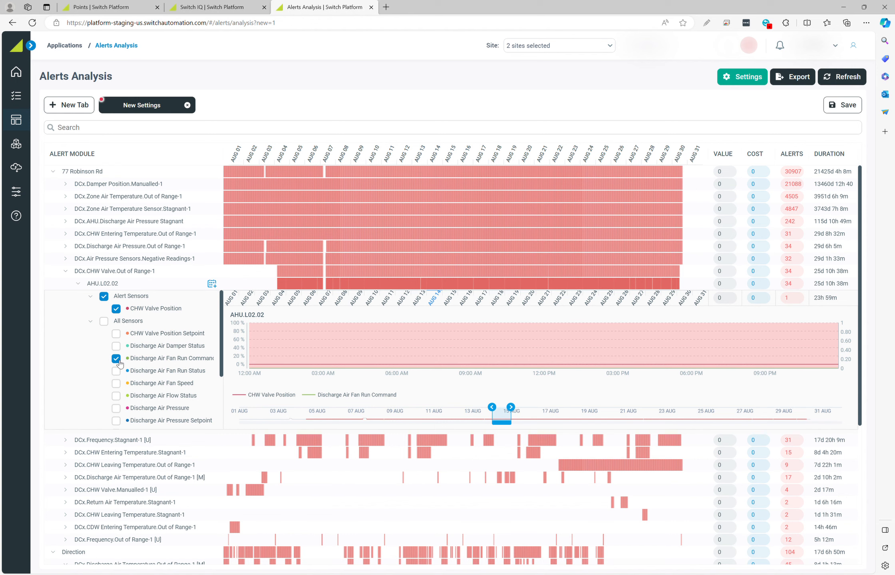
mouse_move(301, 364)
left_click(117, 359)
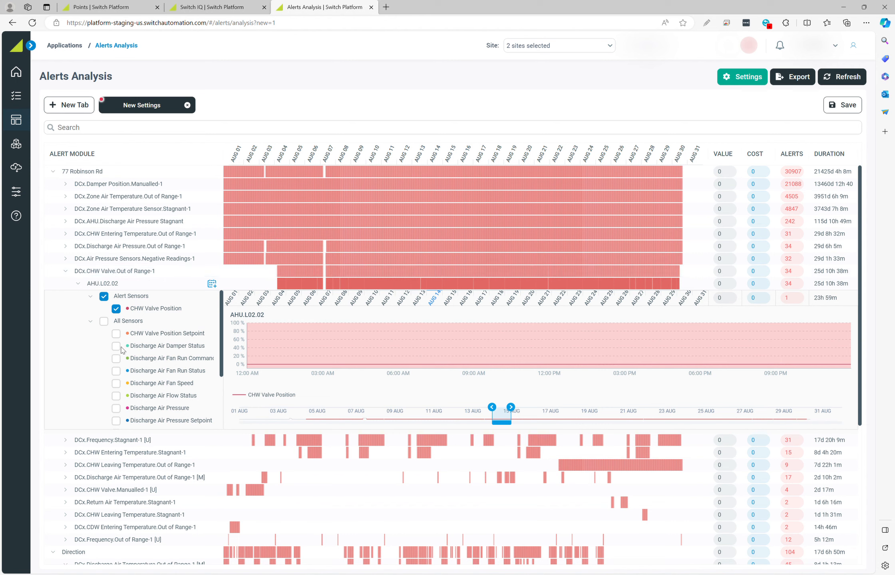
Step: Expand DCx.CHW Entering Temperature.Stagnant-1 under 77 Robinson Rd to show the Chiller.L06.01 sensor chart, and examine its alert details
scroll(64, 307, "down", 2)
scroll(66, 306, "down", 2)
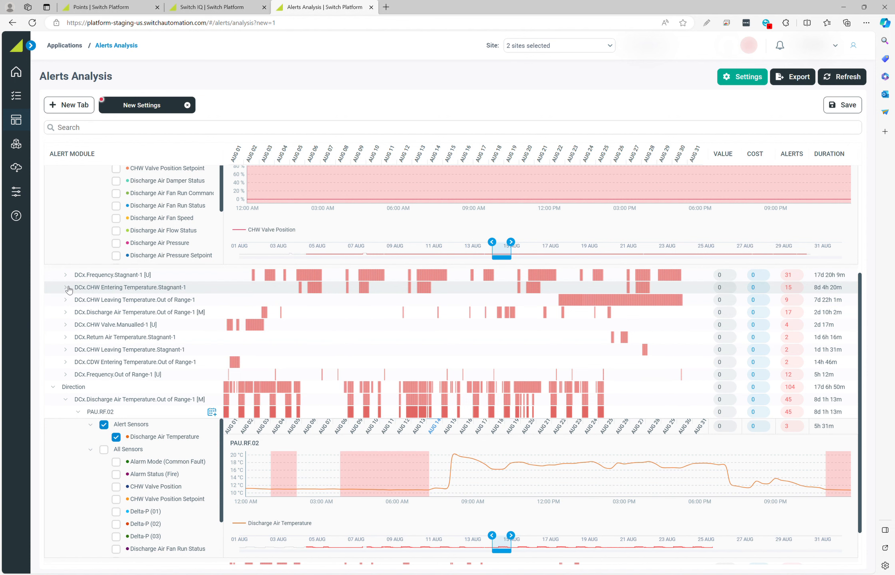
left_click(66, 288)
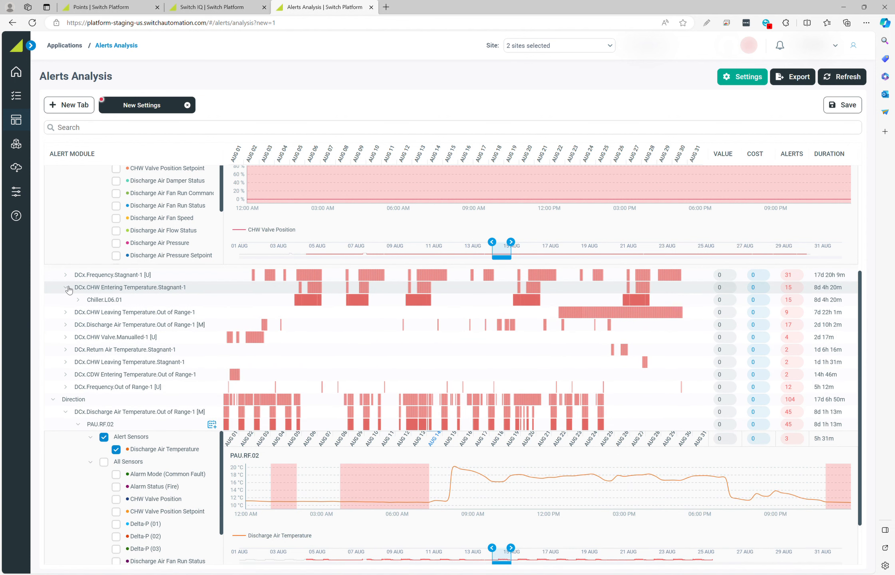
left_click(80, 300)
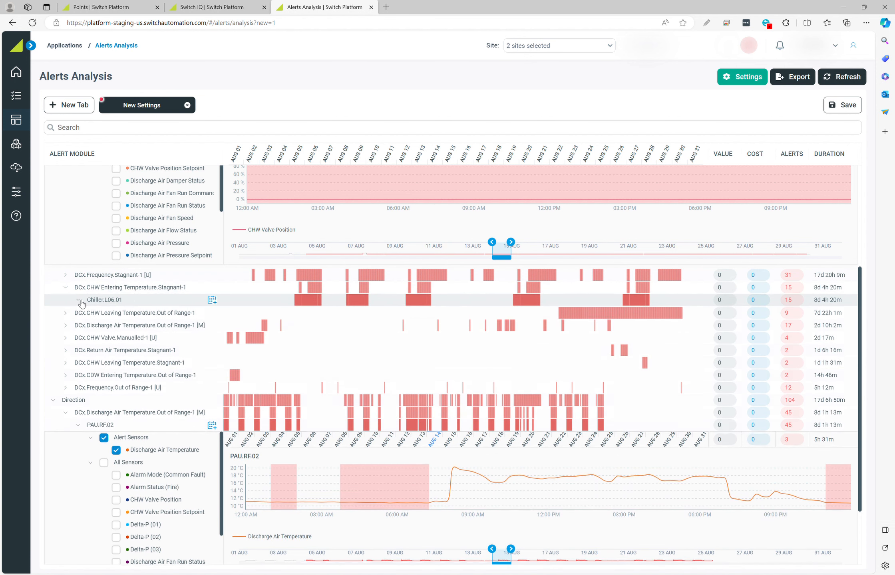
mouse_move(302, 304)
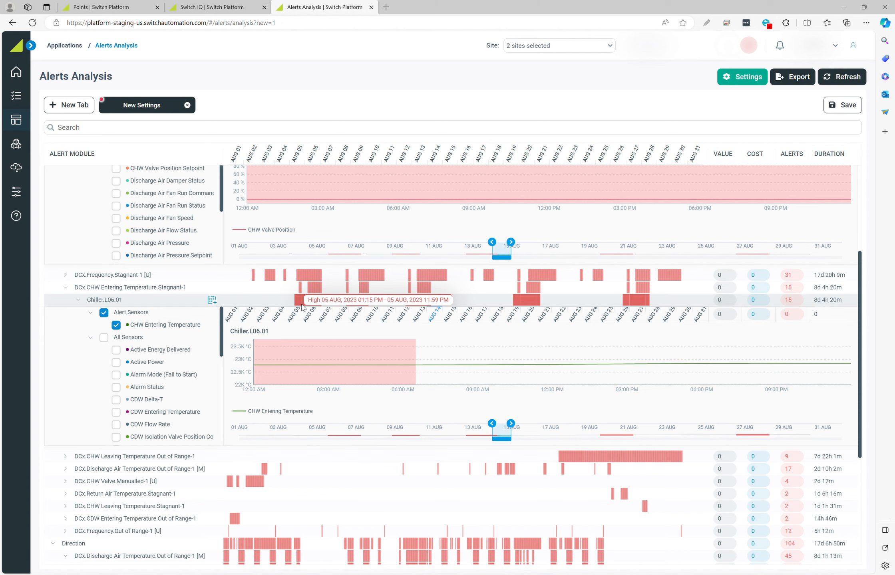
mouse_move(414, 361)
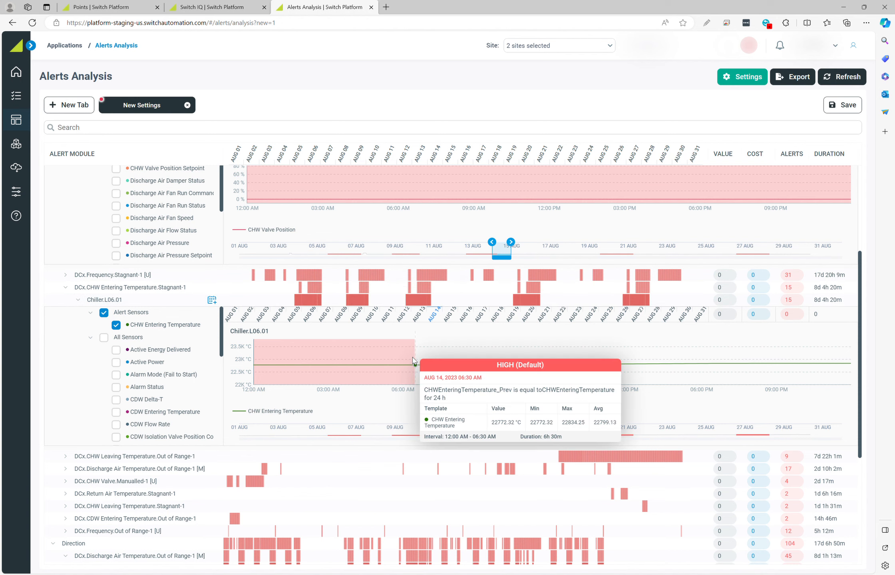
Step: Show August 6 in the charts and compare the AHU.L02.02 valve position with the Chiller.L06.01 entering temperature
left_click(307, 305)
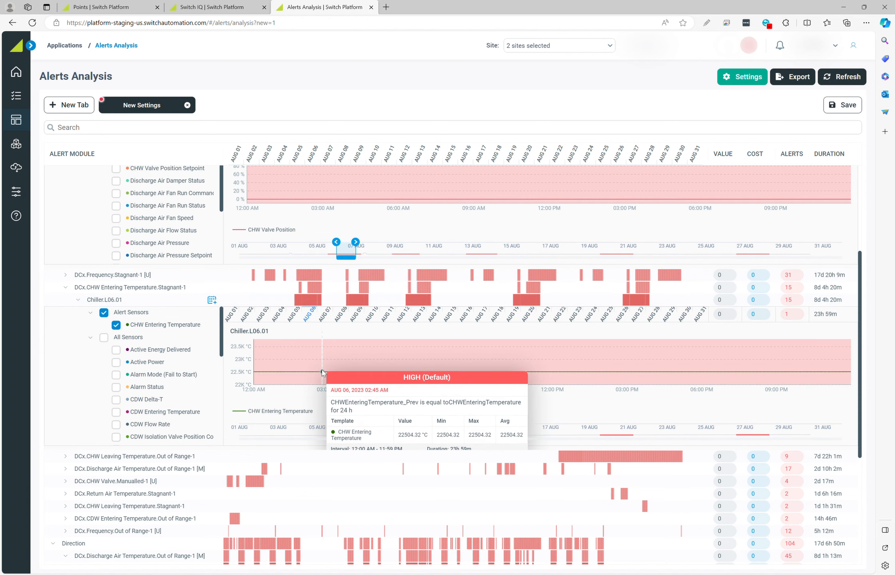
scroll(322, 371, "up", 4)
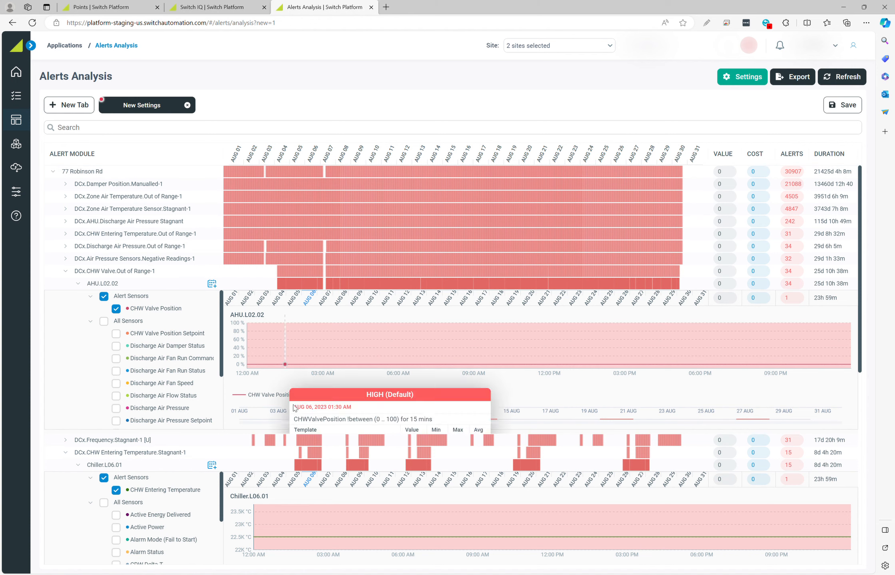
scroll(294, 407, "down", 3)
scroll(295, 408, "down", 1)
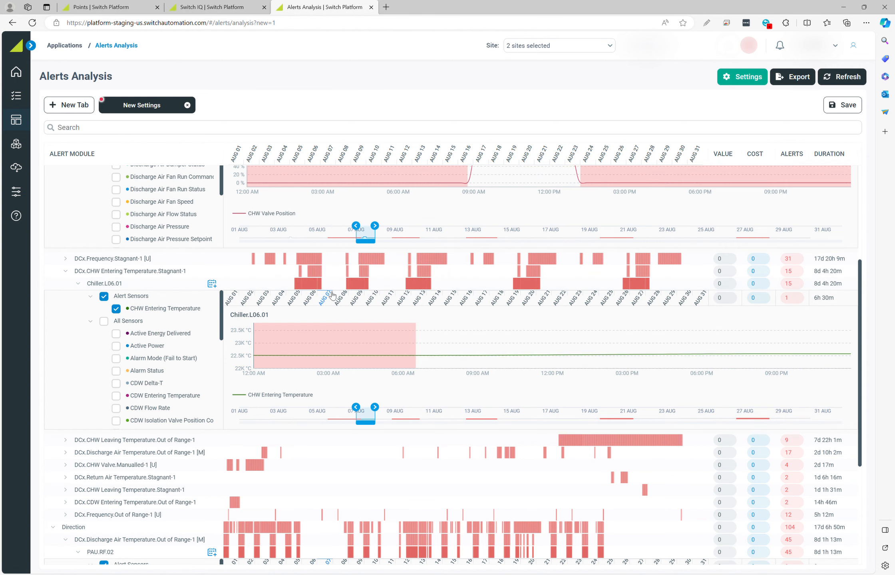
mouse_move(317, 374)
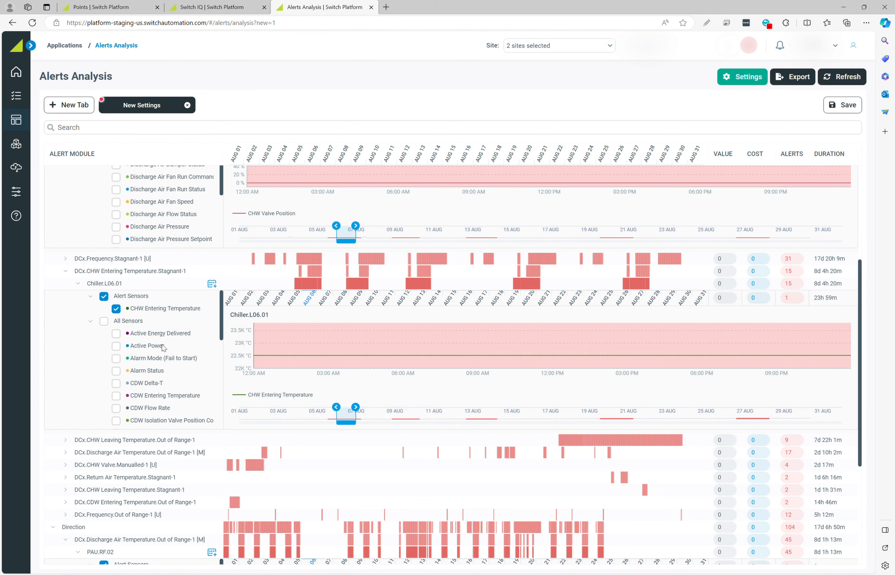
Step: Add Active Power to the Chiller.L06.01 chart and show the alert day of August 9
left_click(117, 347)
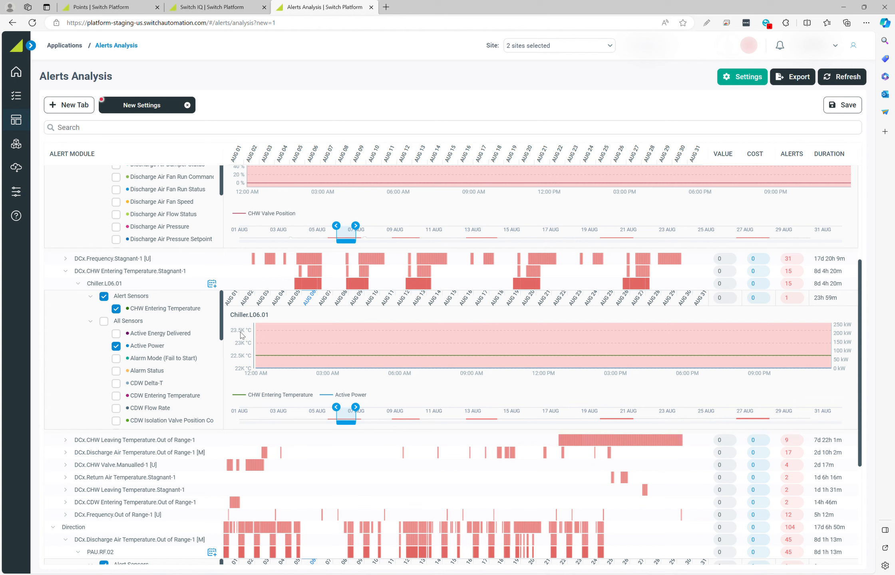
left_click(358, 286)
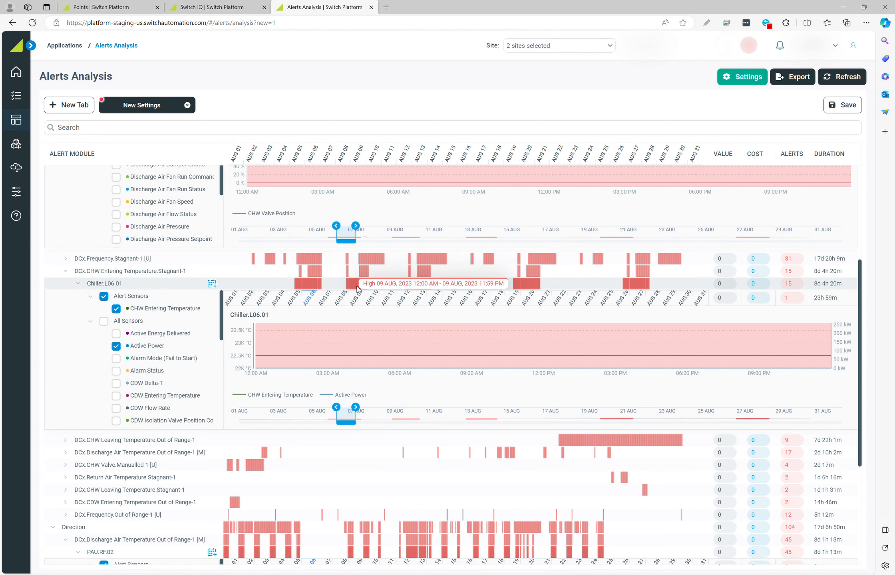
mouse_move(362, 360)
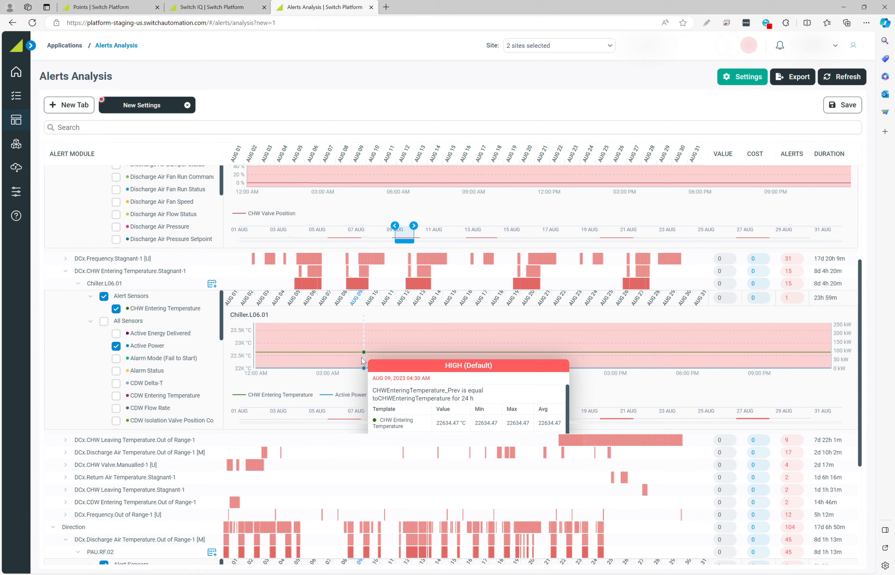
Step: Extend the Chiller.L06.01 chart's time range from August 9 into the morning of August 10, and collapse the chiller's chart
scroll(363, 361, "down", 1)
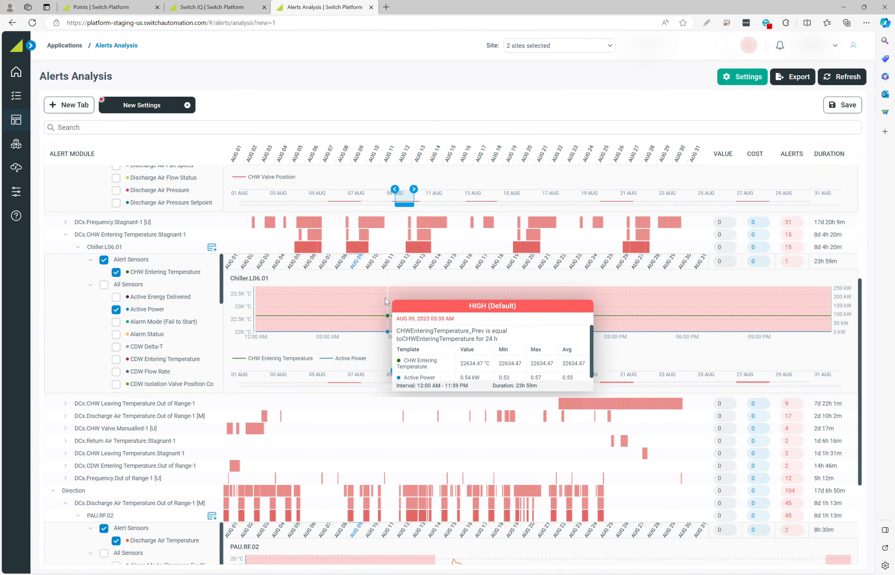
scroll(451, 326, "down", 1)
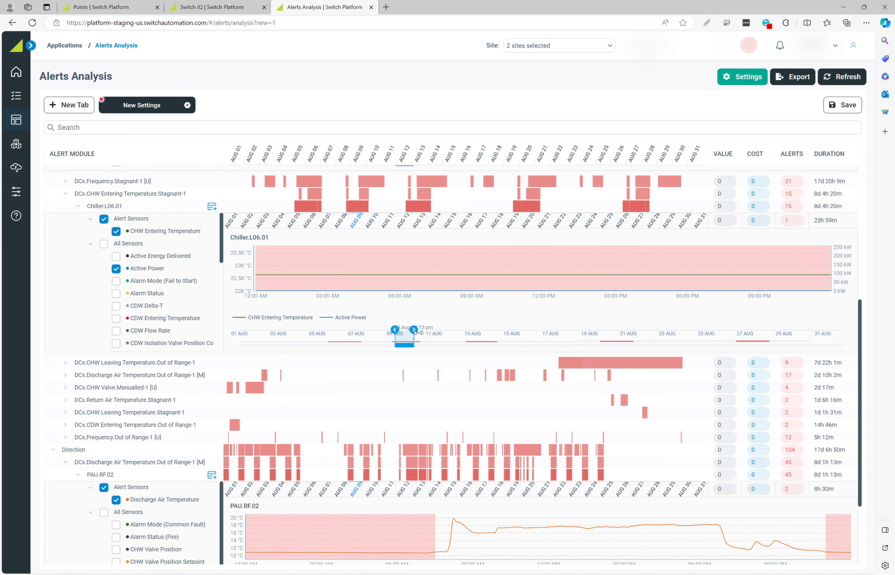
left_click_drag(418, 332, 423, 333)
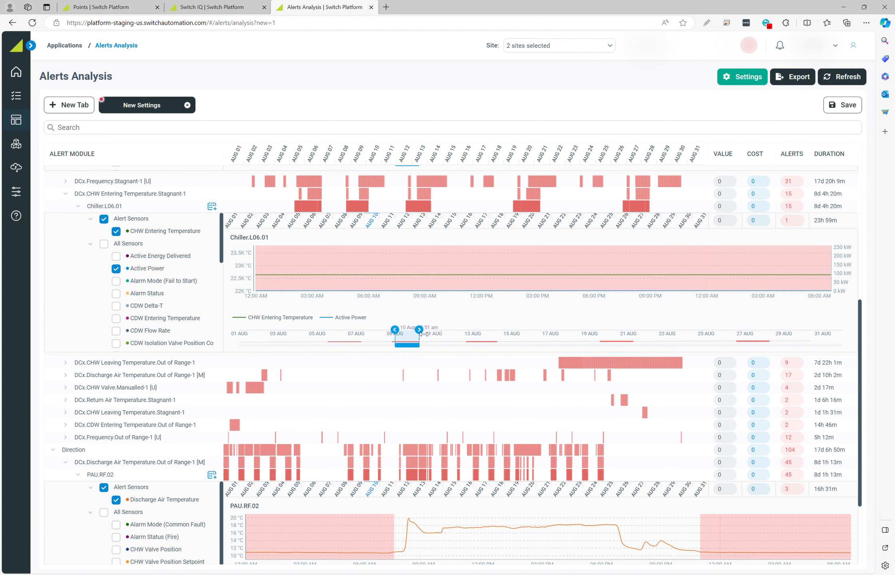
left_click(77, 206)
Step: Capture the AHU.L02.02 valve position chart under DCx.CHW Valve.Out of Range-1 as an event snapshot and view it enlarged
scroll(90, 316, "up", 5)
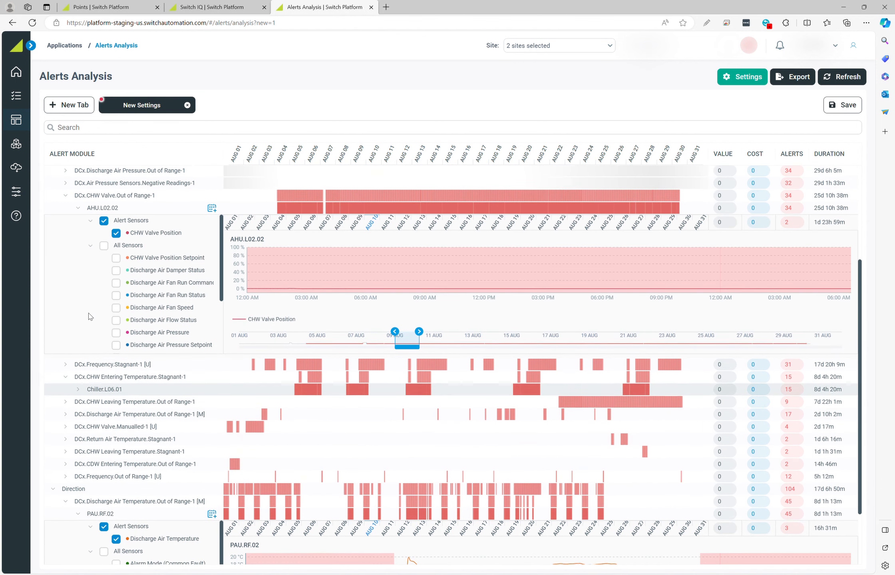
scroll(90, 317, "up", 2)
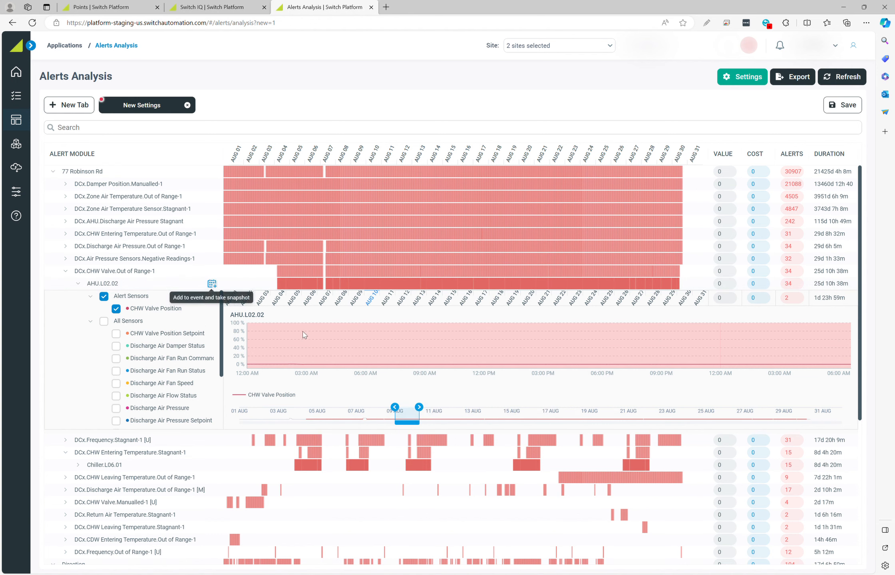
left_click(212, 284)
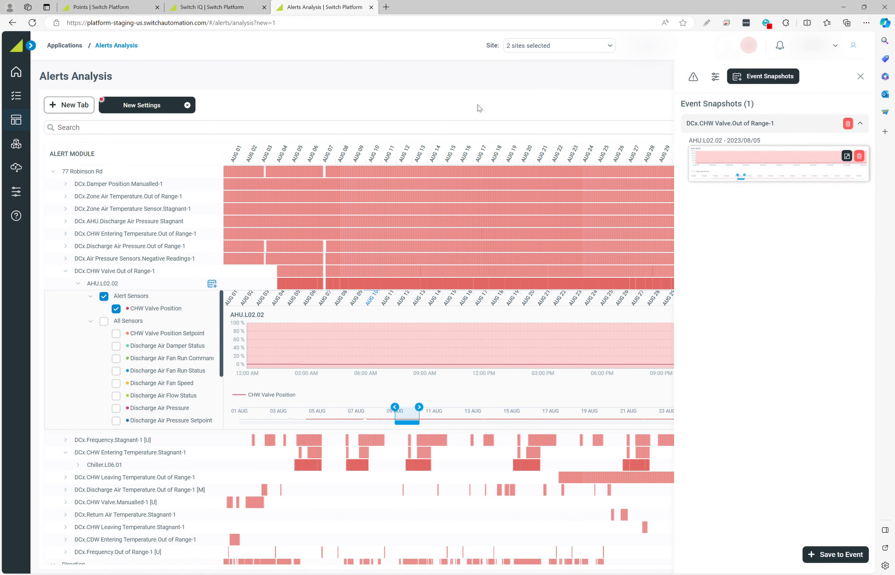
left_click(847, 155)
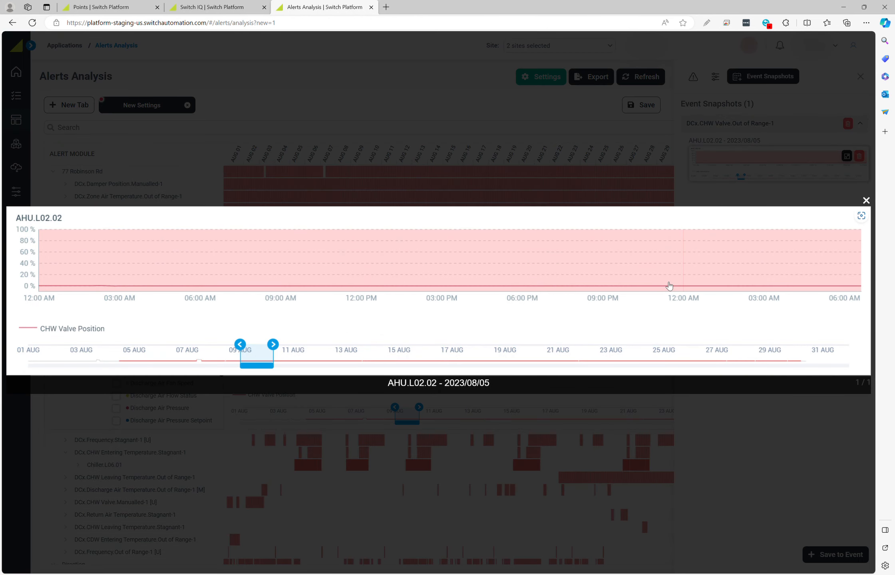
left_click(865, 200)
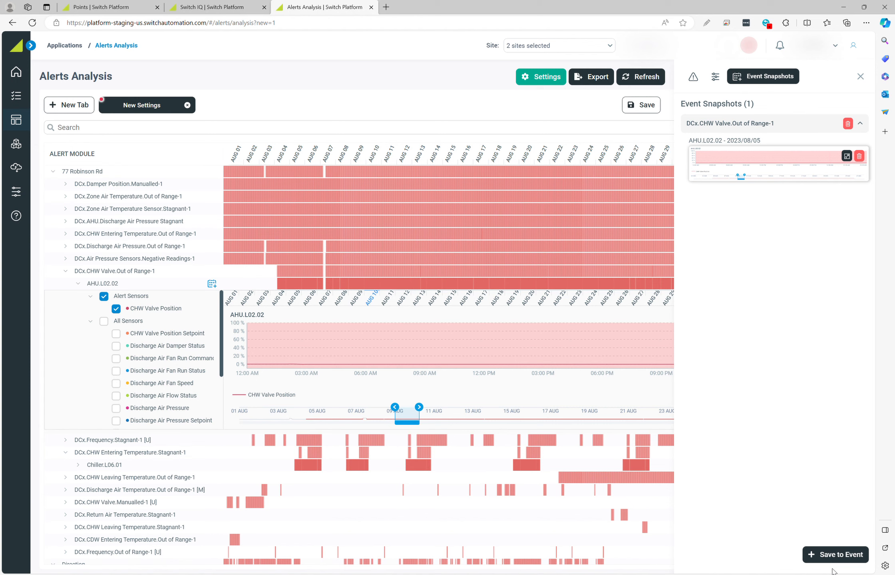
Step: Start an event from the AHU.L02.02 snapshot and review the details of its Investigation Required task
left_click(837, 555)
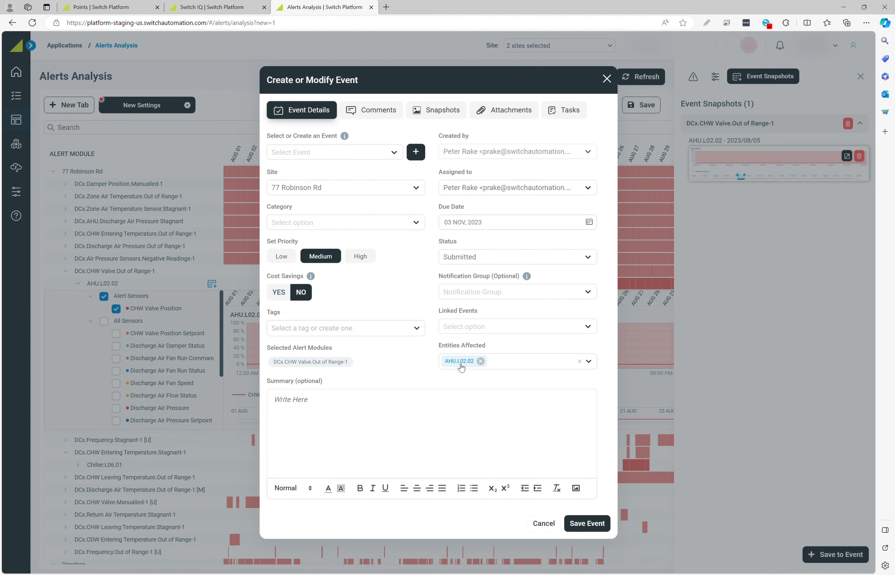
left_click(561, 119)
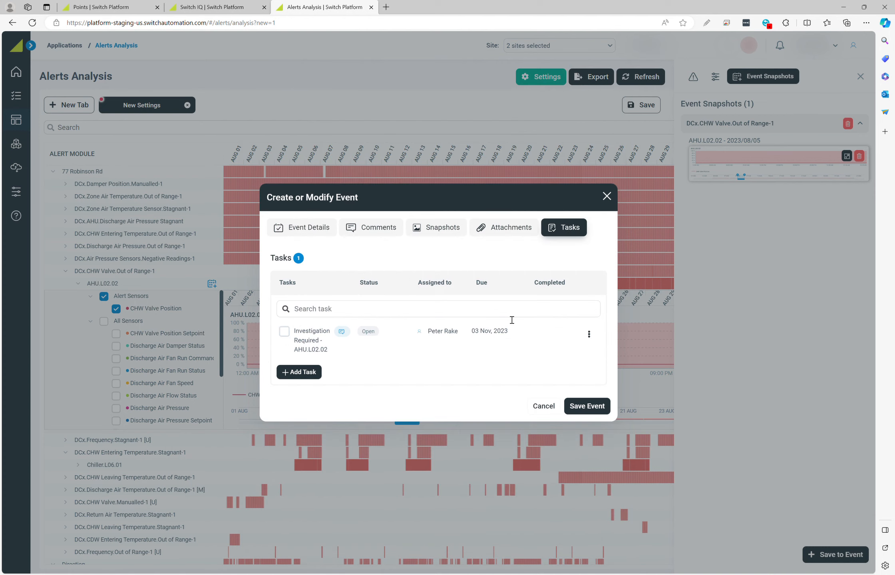
left_click(313, 340)
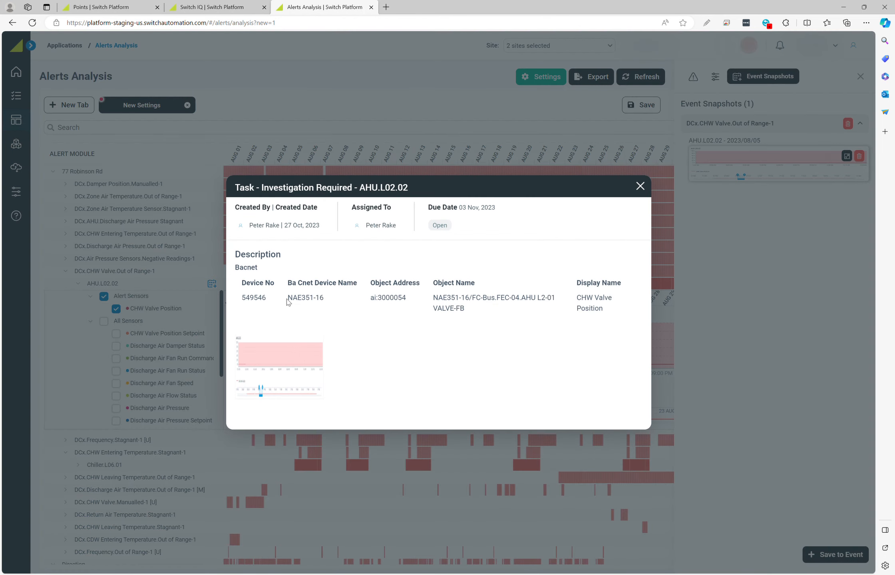
left_click(639, 186)
Step: Abandon the AHU.L02.02 event without saving it
left_click(607, 197)
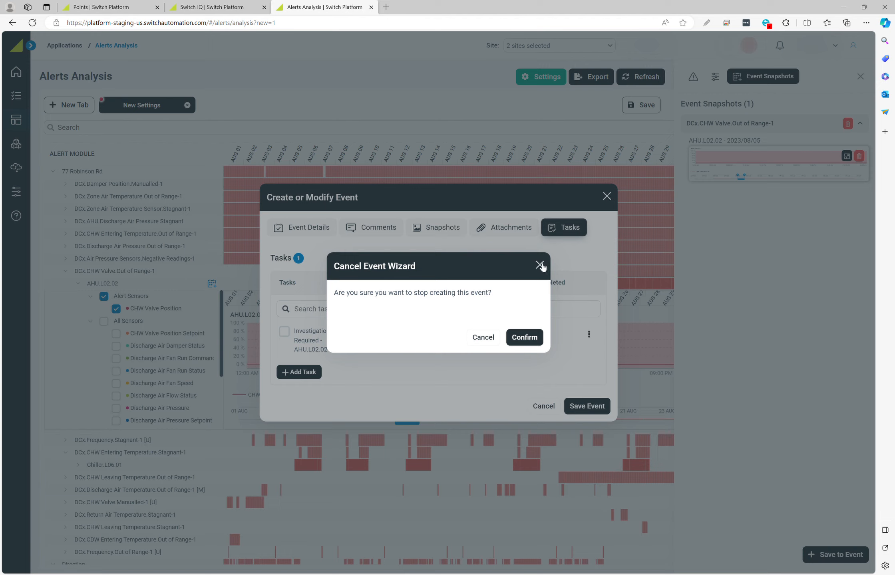
left_click(488, 337)
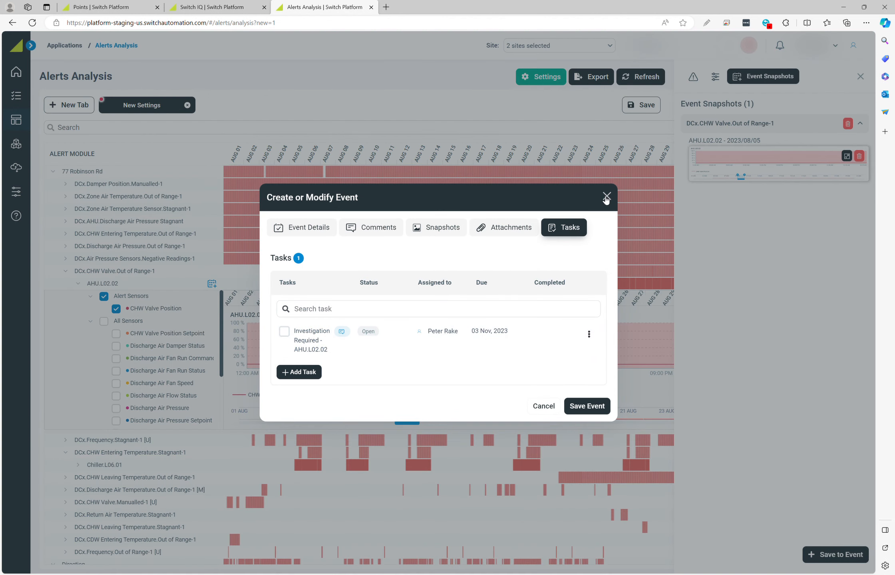
left_click(606, 196)
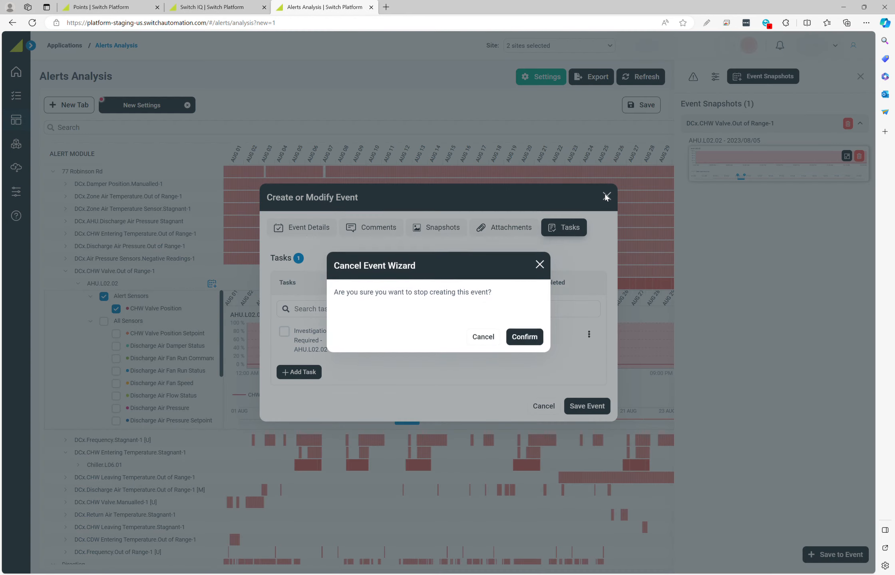
left_click(524, 337)
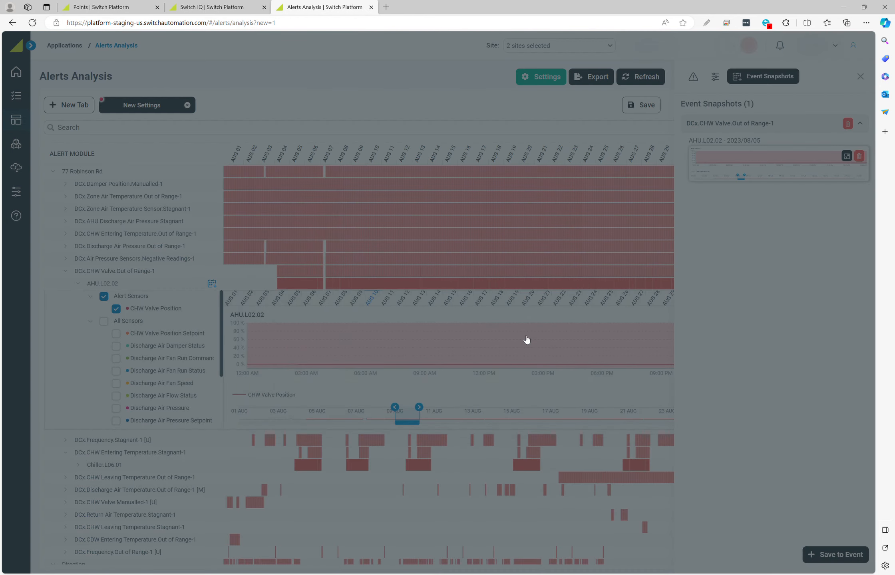